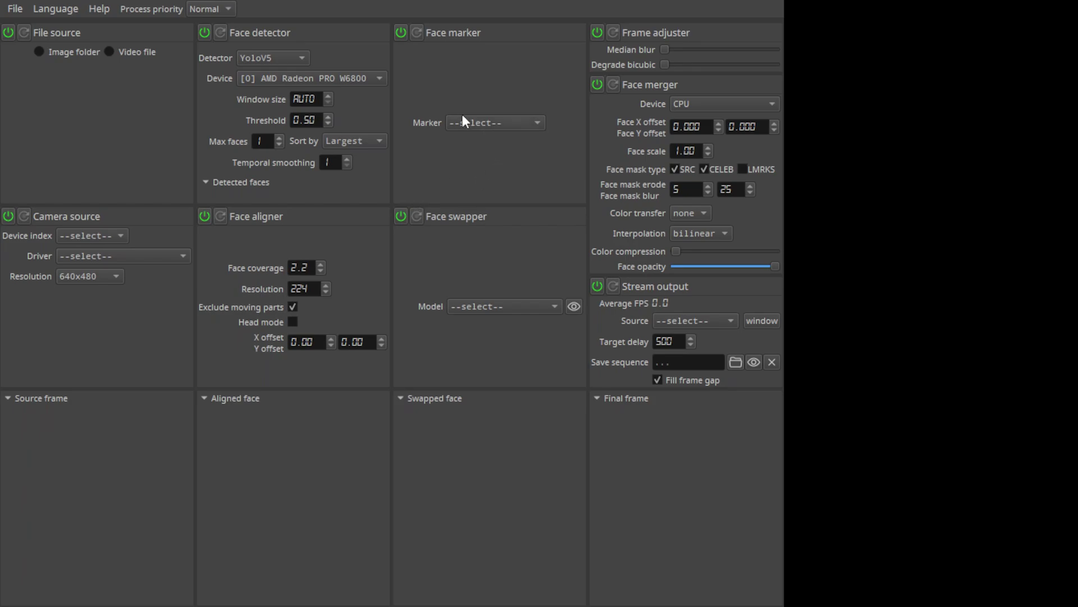
Pick a face landmark marker, then bring up the Face swapper model list.
{"action": "left_click", "coordinate": [478, 128]}
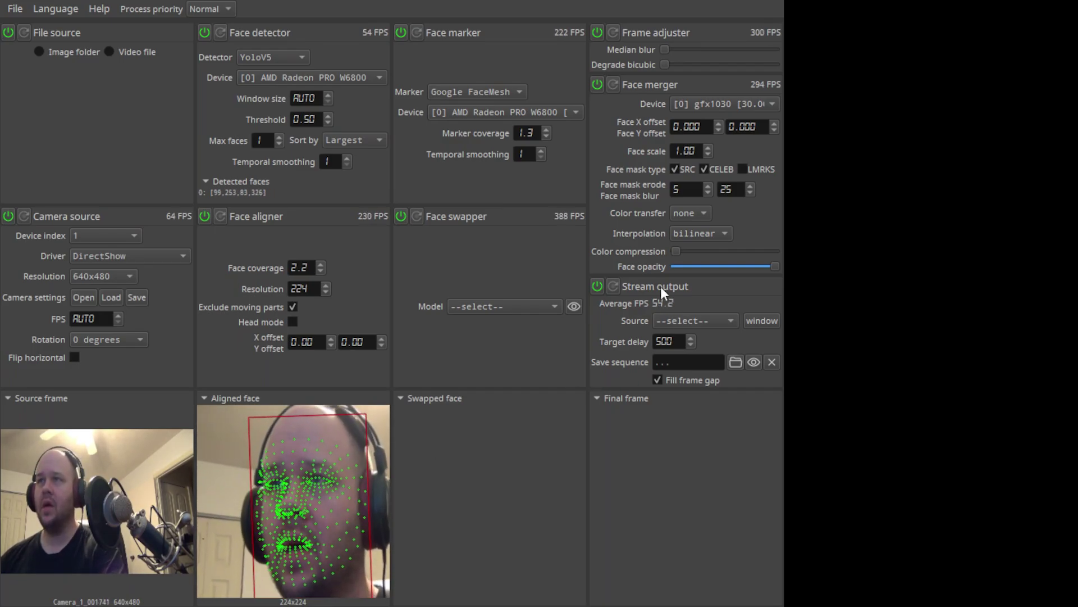
{"action": "left_click", "coordinate": [471, 306]}
Load the Tom Cruise model in Face swapper and run it on the AMD Radeon PRO GPU.
{"action": "left_click", "coordinate": [478, 363]}
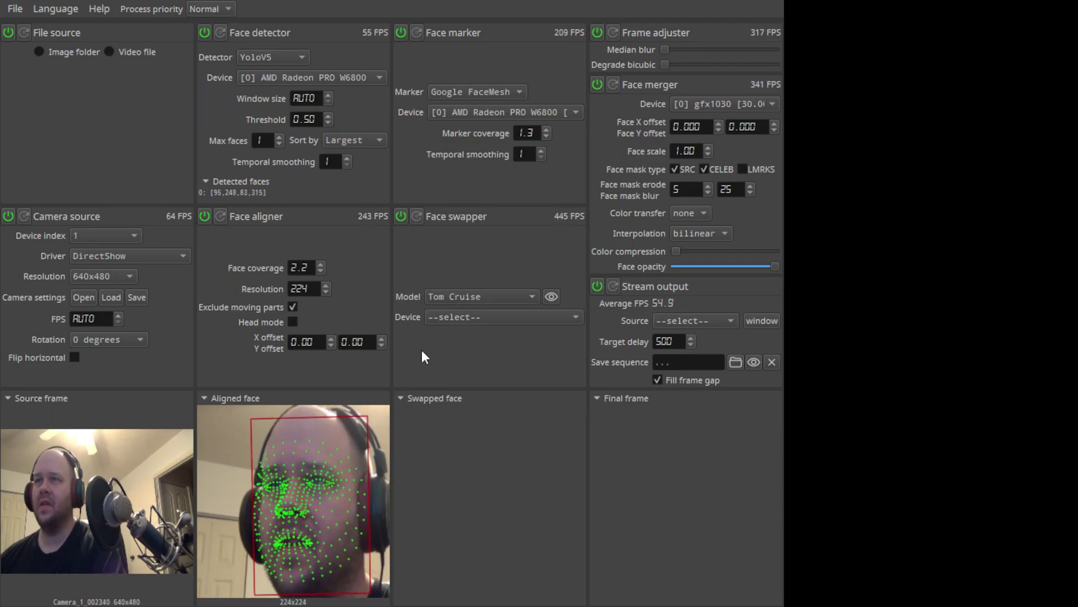
{"action": "left_click", "coordinate": [466, 311]}
{"action": "left_click", "coordinate": [469, 336]}
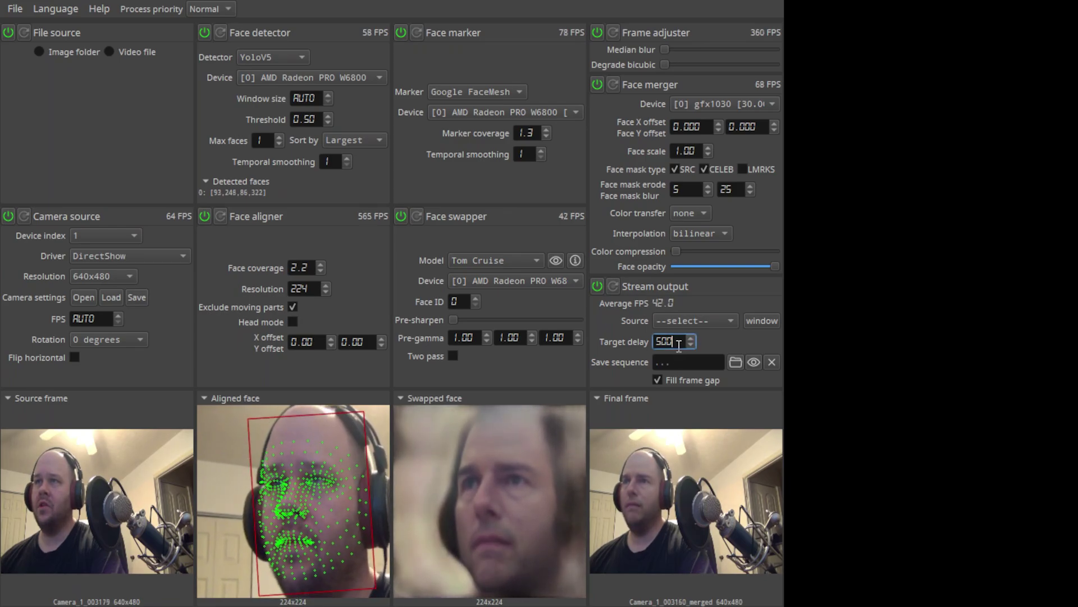
{"action": "double_click", "coordinate": [658, 343]}
Set the stream's Target delay to 50 and switch the camera resolution to 720x480.
{"action": "type", "text": "50"}
{"action": "key", "text": "Return"}
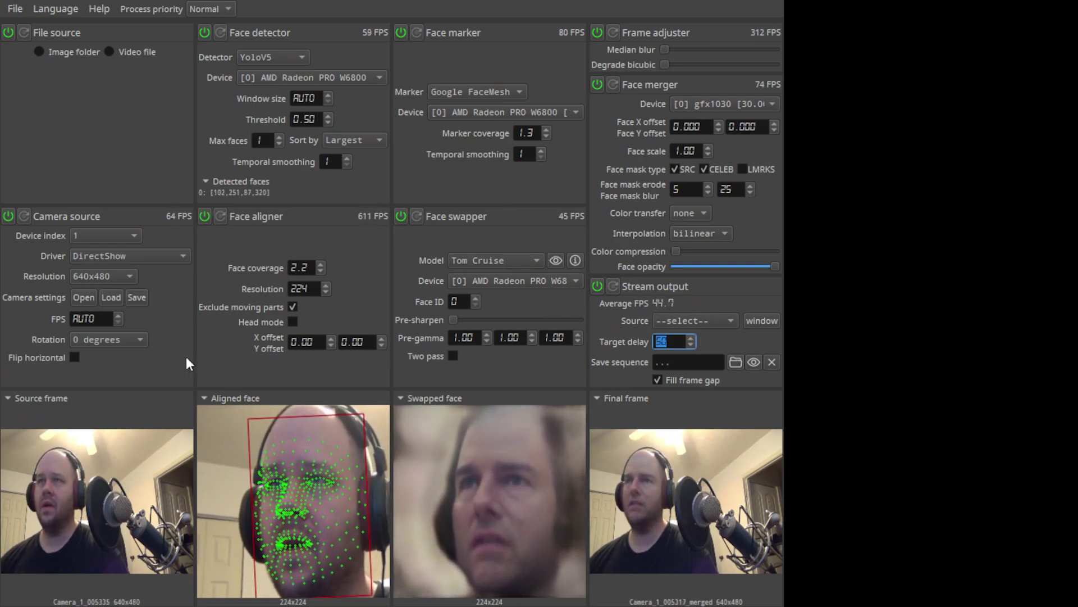
{"action": "left_click", "coordinate": [95, 293]}
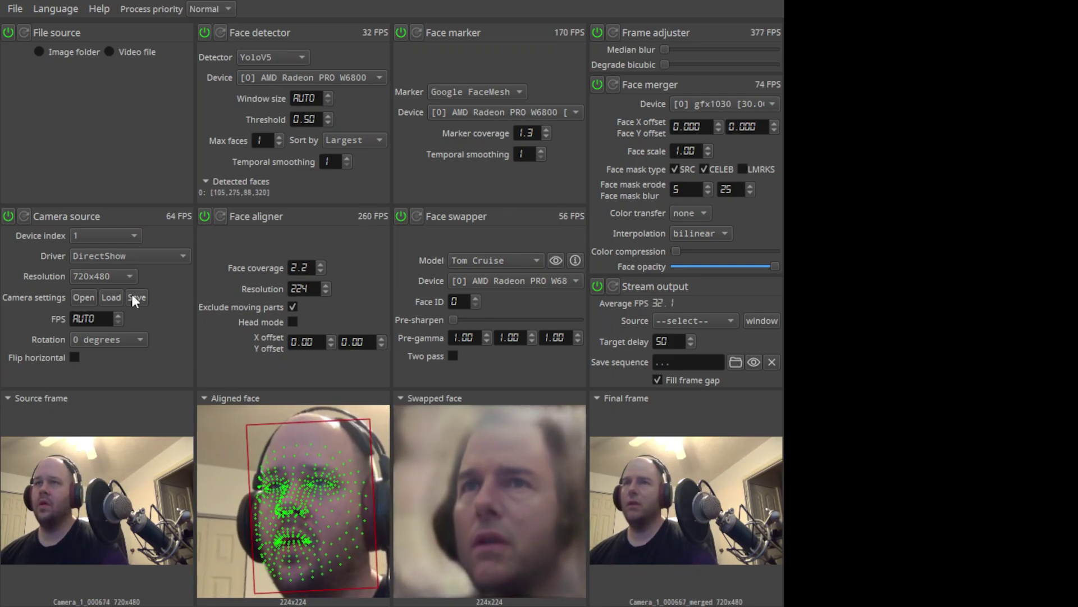
{"action": "scroll", "coordinate": [121, 285], "scroll_direction": "down", "scroll_amount": 1}
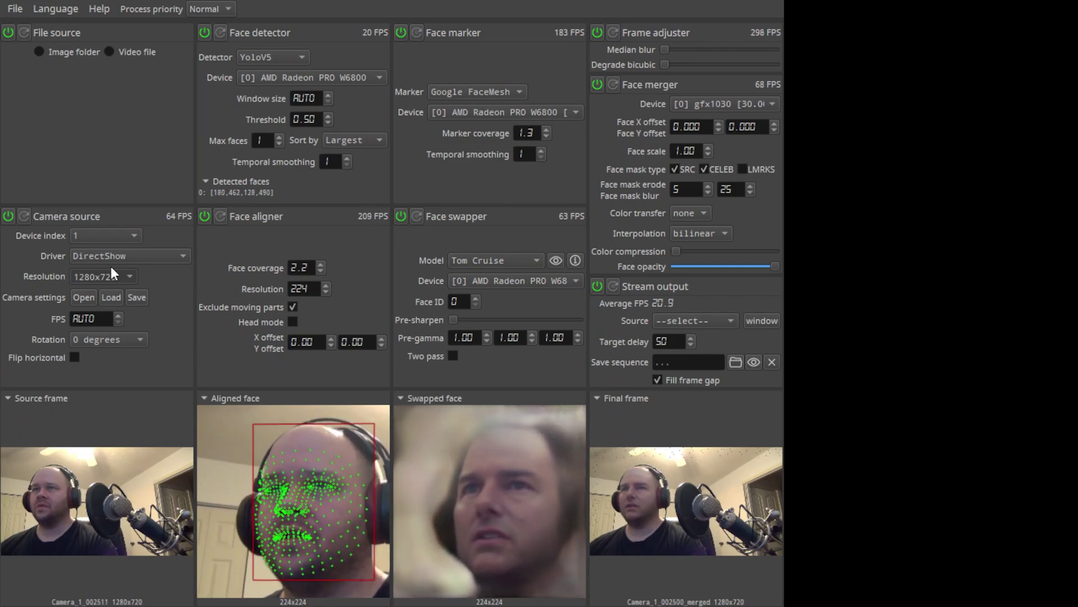
Scroll the camera Resolution setting back to 640x480.
{"action": "scroll", "coordinate": [111, 268], "scroll_direction": "up", "scroll_amount": 1}
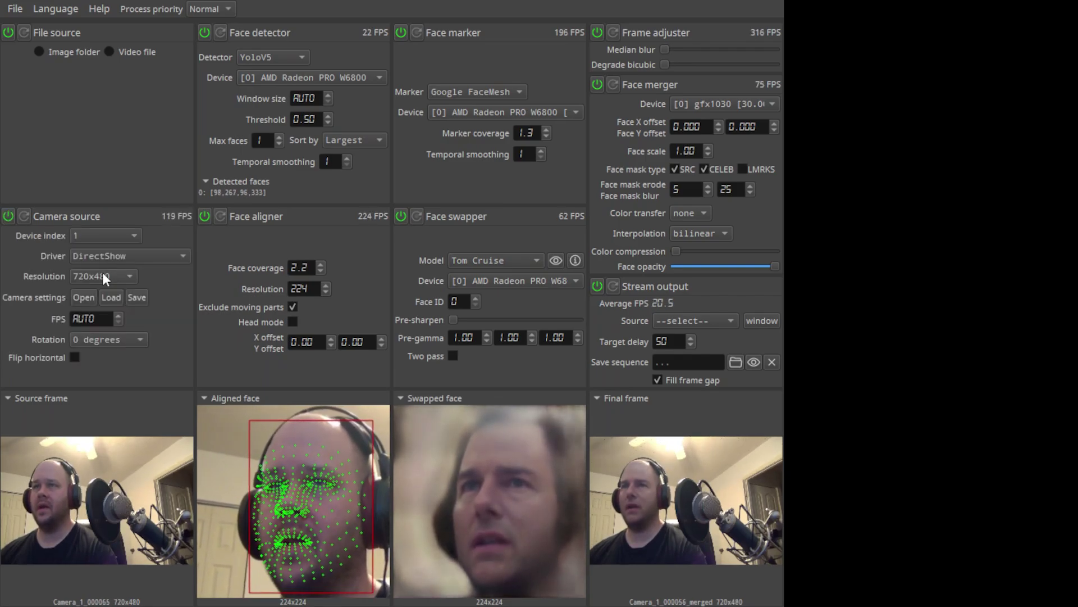
{"action": "scroll", "coordinate": [102, 270], "scroll_direction": "up", "scroll_amount": 1}
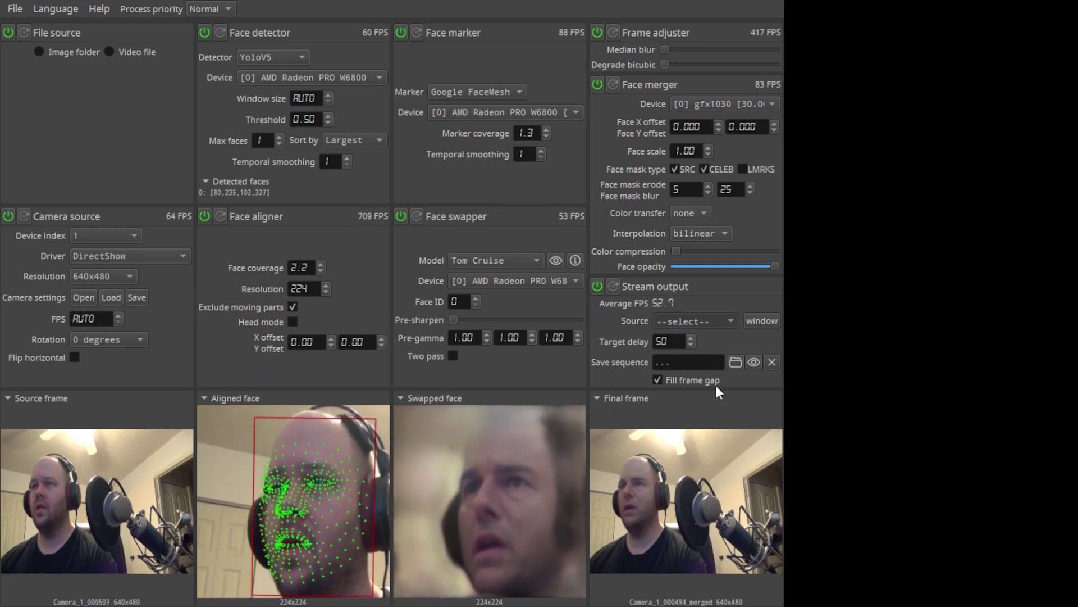
{"action": "scroll", "coordinate": [693, 320], "scroll_direction": "down", "scroll_amount": 1}
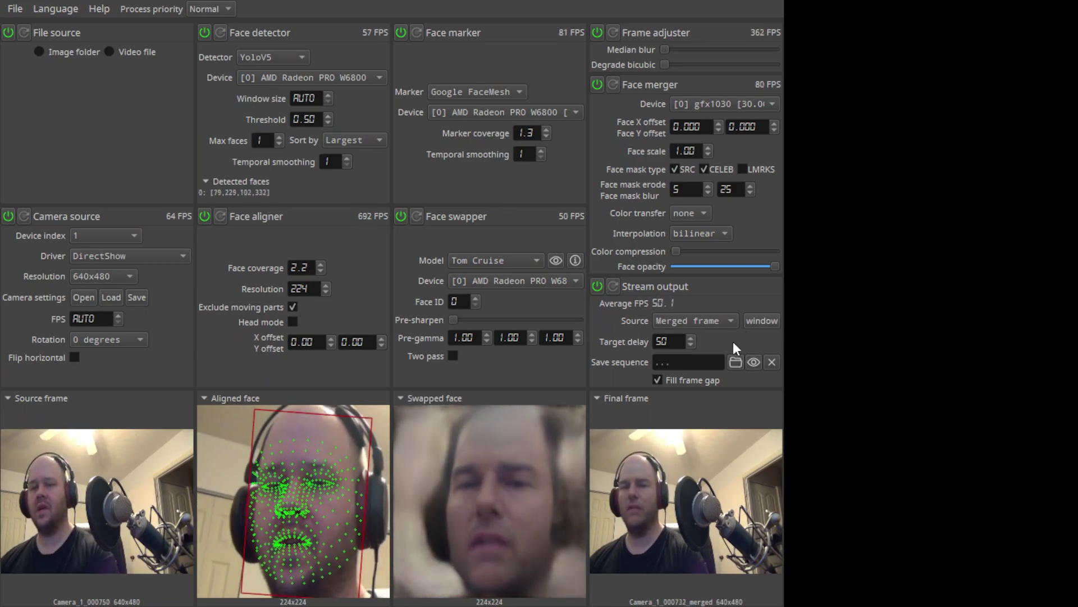
Show the stream output in a separate window and reset the camera source.
{"action": "left_click", "coordinate": [762, 321]}
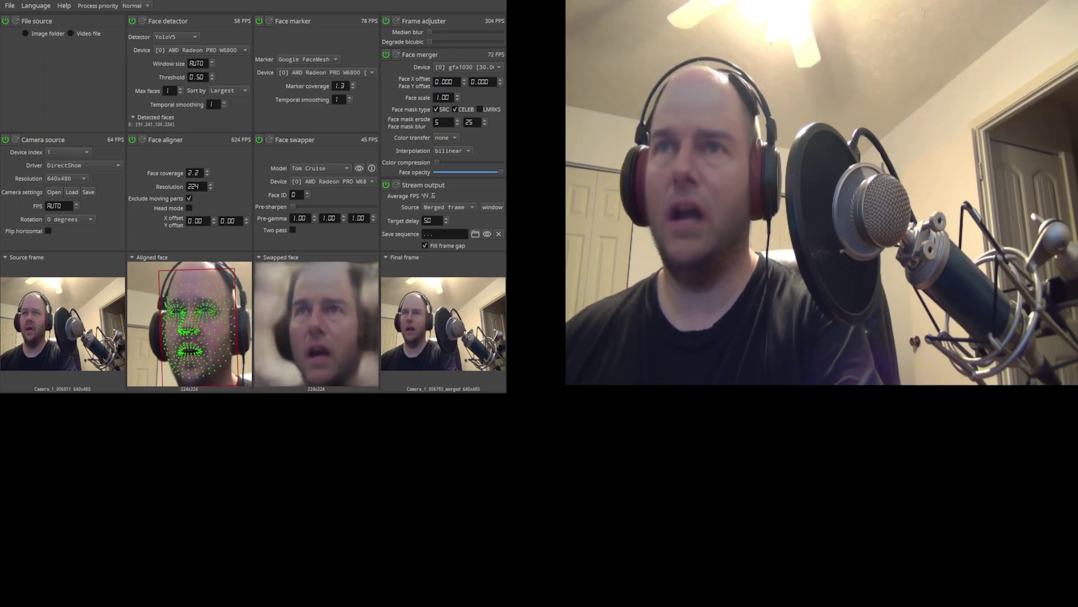
{"action": "left_click", "coordinate": [72, 162]}
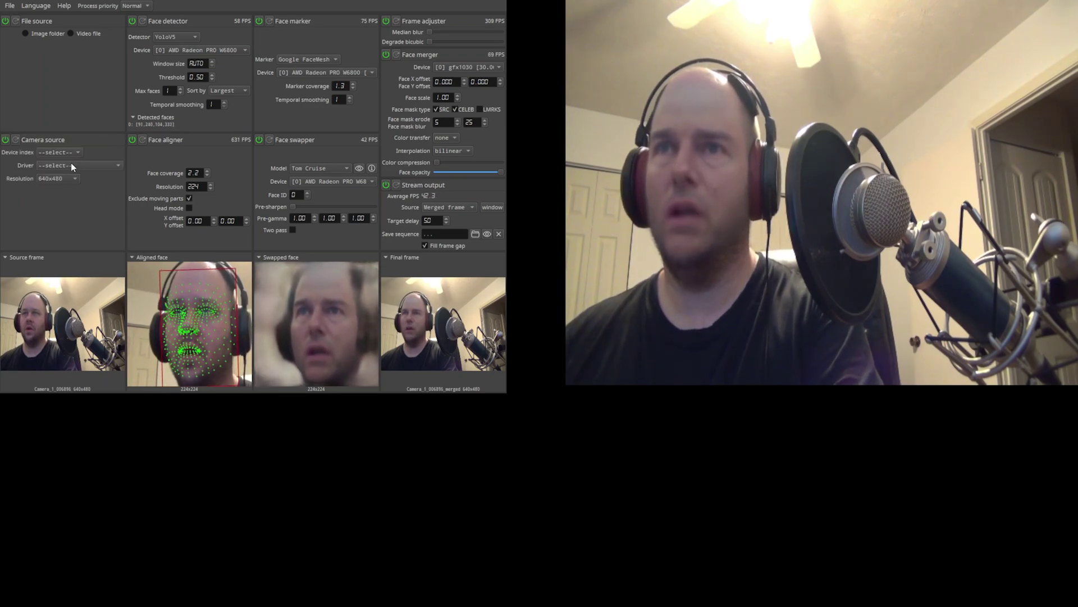
Set the camera to DirectShow, device 0 at 640x480, and disable Exclude moving parts.
{"action": "left_click", "coordinate": [71, 167]}
{"action": "left_click", "coordinate": [65, 178]}
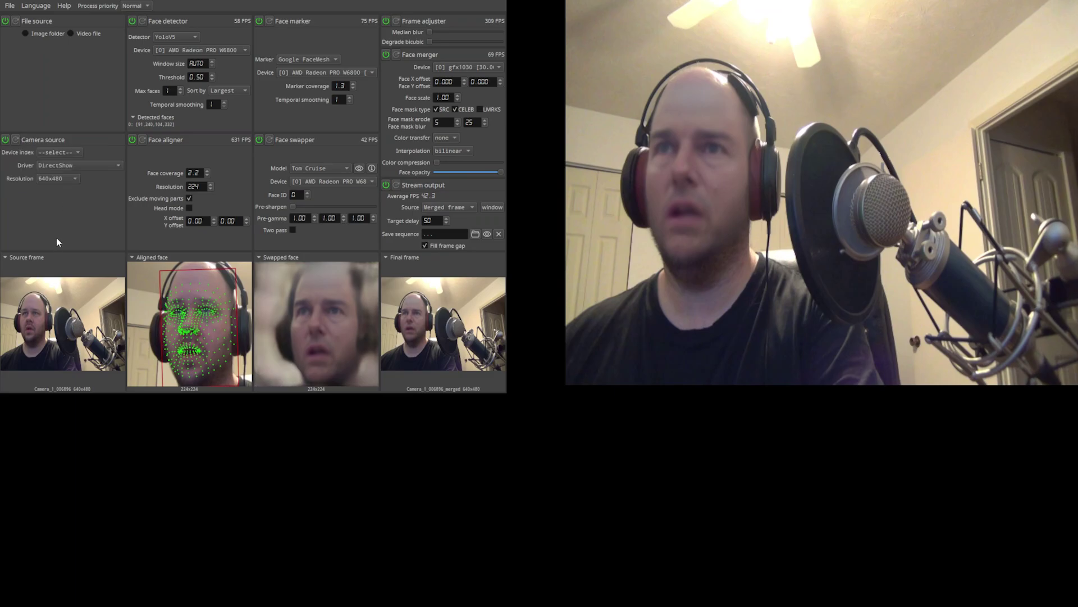
{"action": "left_click", "coordinate": [65, 152]}
{"action": "left_click", "coordinate": [66, 193]}
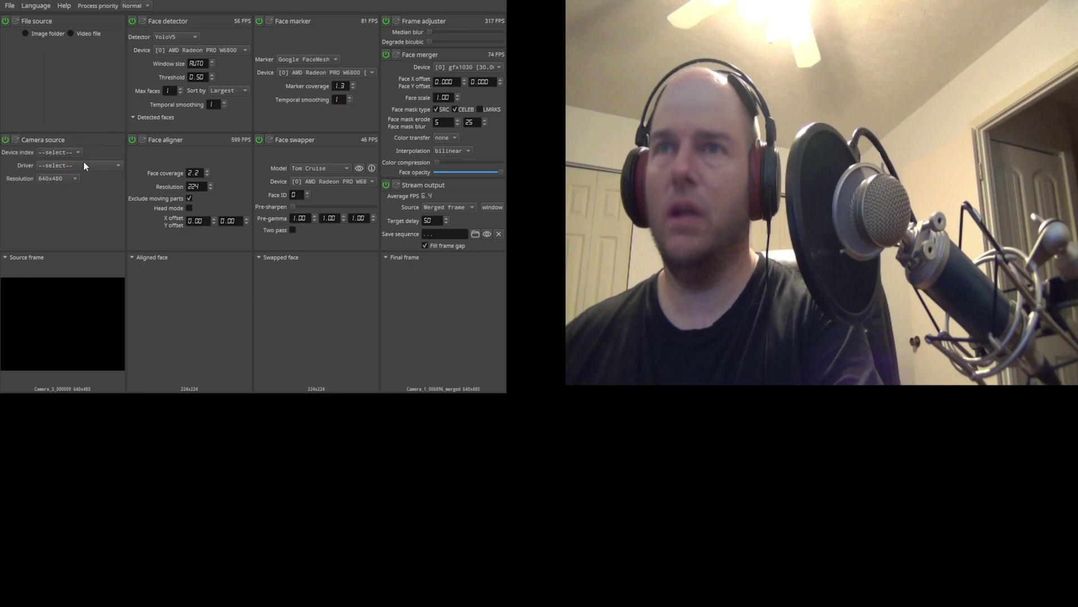
{"action": "left_click", "coordinate": [69, 154]}
{"action": "left_click", "coordinate": [60, 197]}
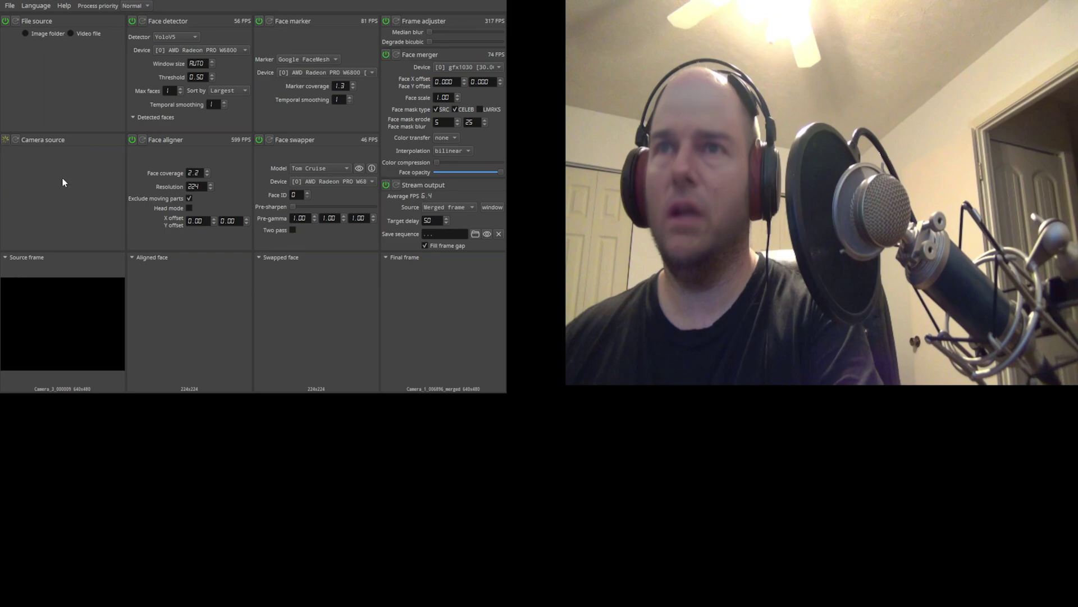
{"action": "left_click", "coordinate": [59, 179]}
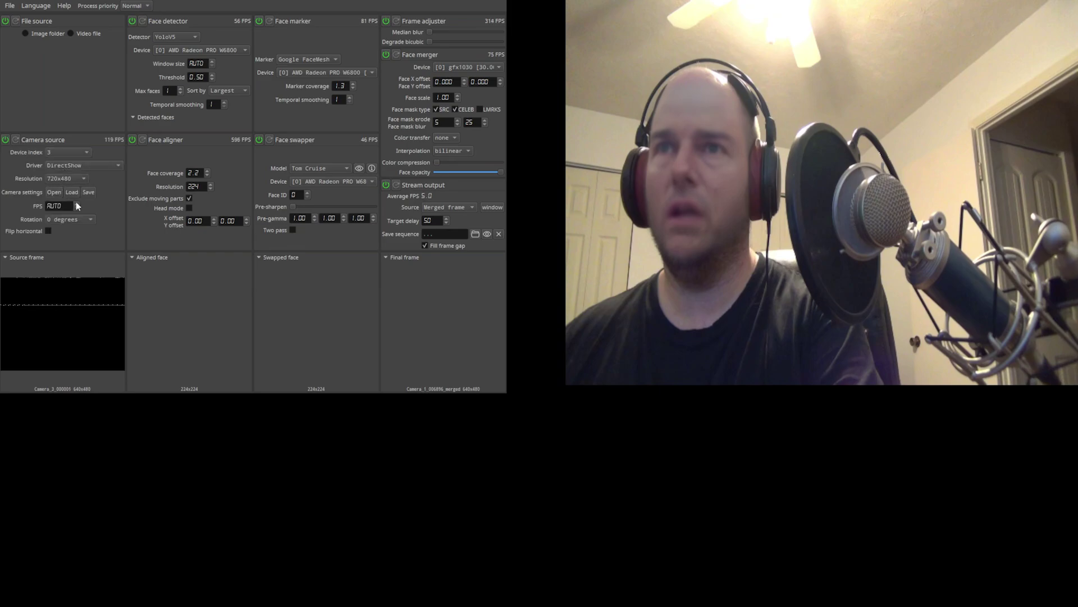
{"action": "left_click", "coordinate": [76, 201]}
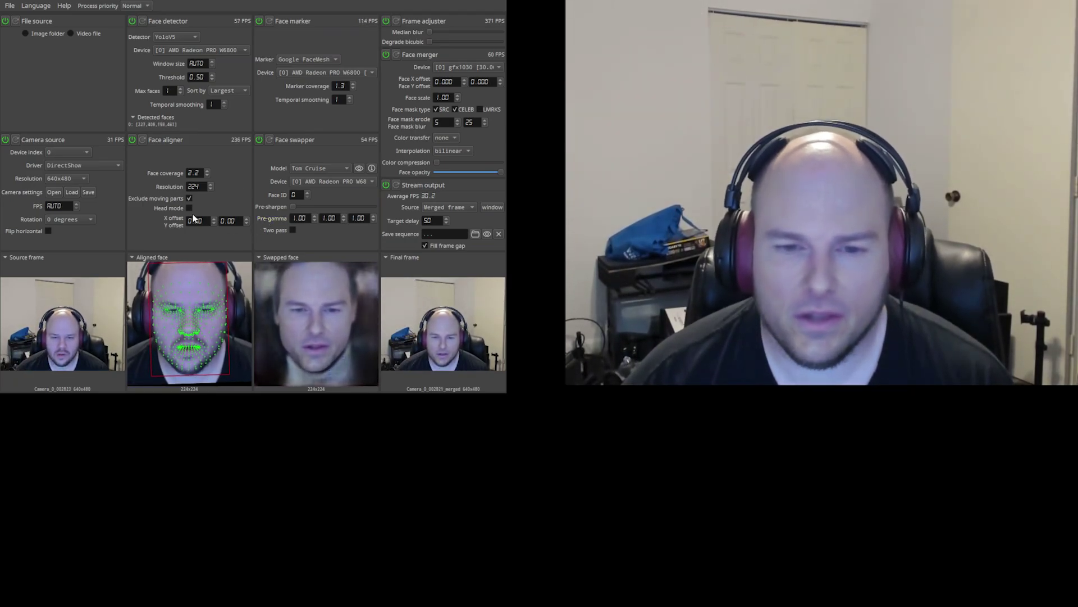
{"action": "left_click", "coordinate": [187, 198]}
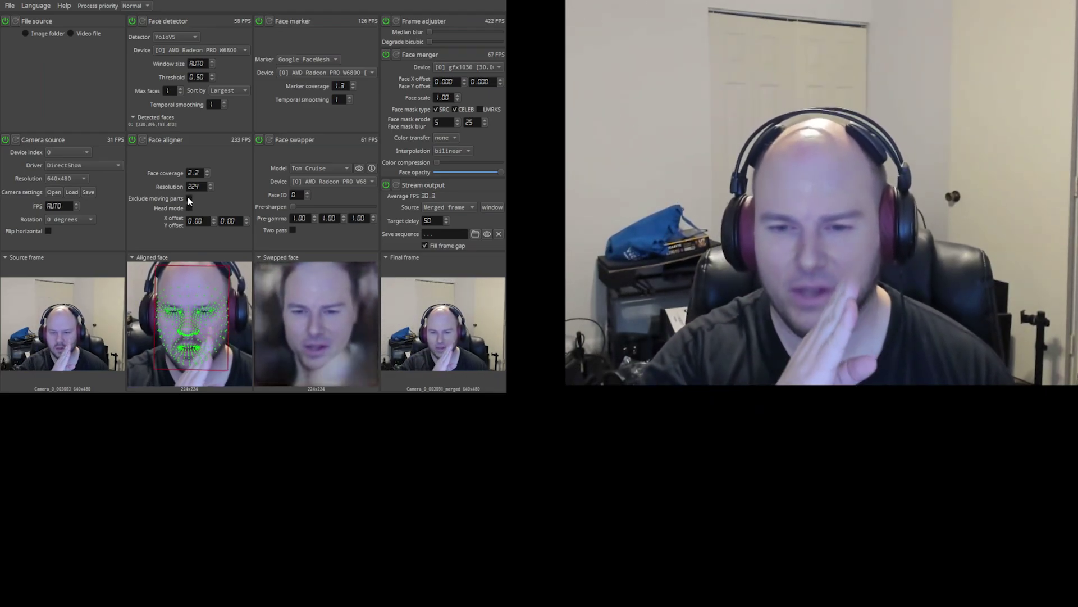
Re-enable Exclude moving parts, leave Head mode off, and choose a new camera resolution.
{"action": "left_click", "coordinate": [188, 198]}
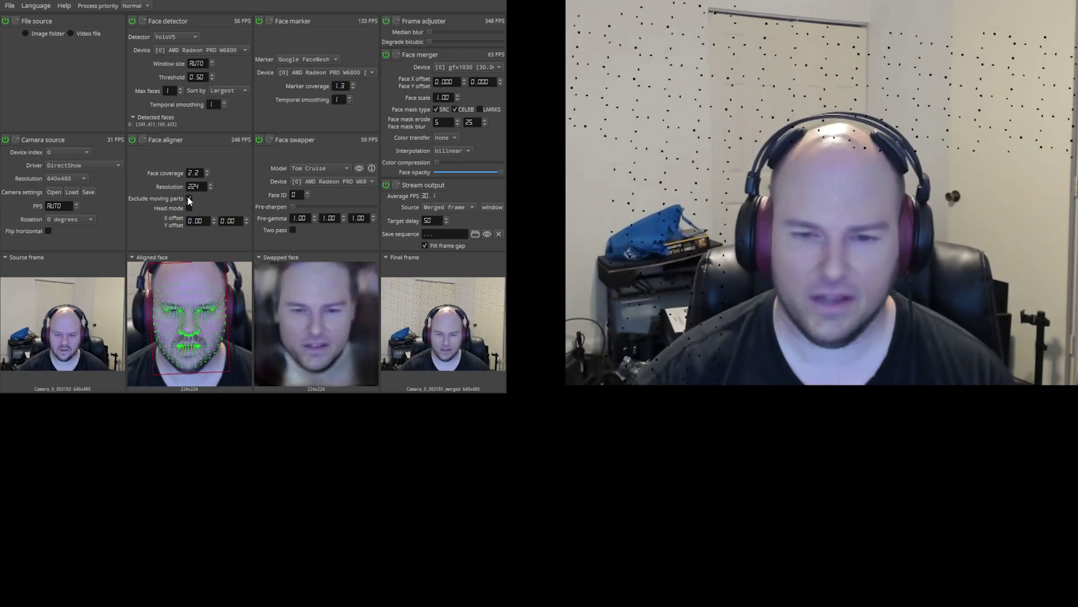
{"action": "left_click", "coordinate": [189, 198]}
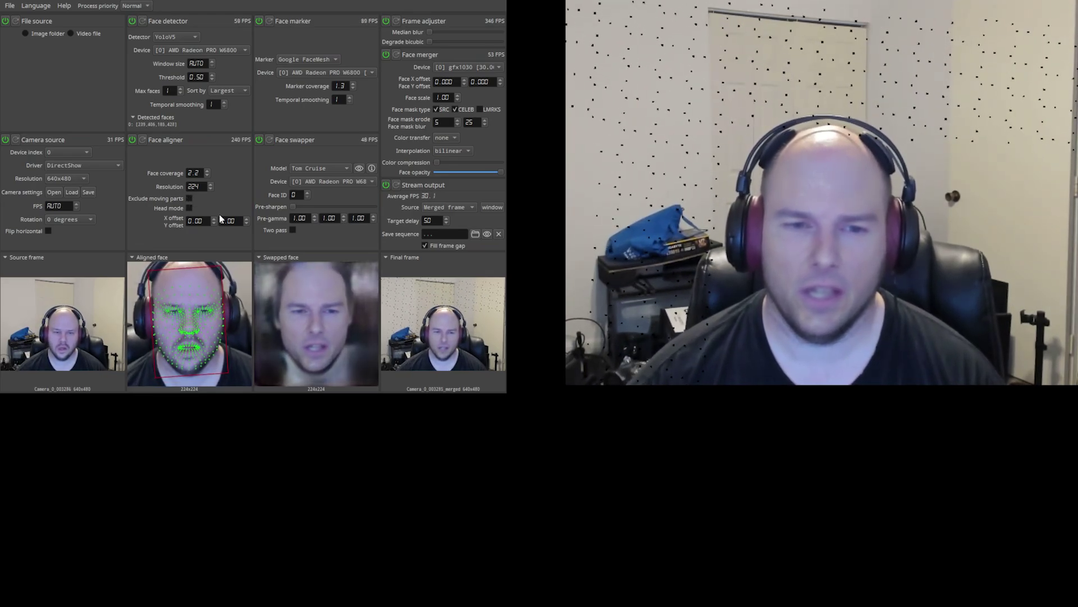
{"action": "left_click", "coordinate": [187, 198]}
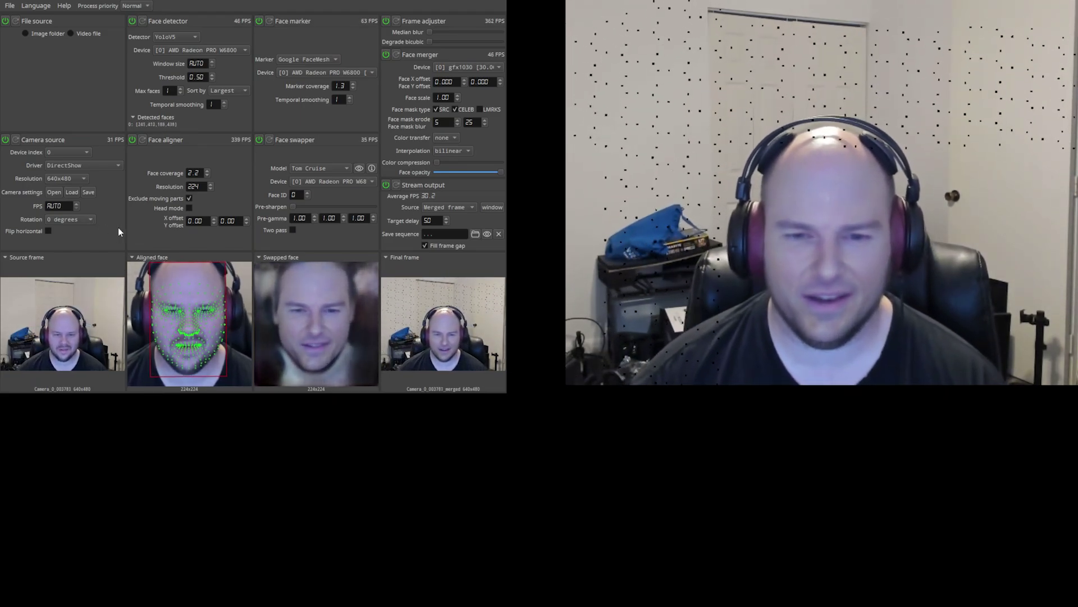
{"action": "left_click", "coordinate": [189, 207]}
{"action": "left_click", "coordinate": [189, 208]}
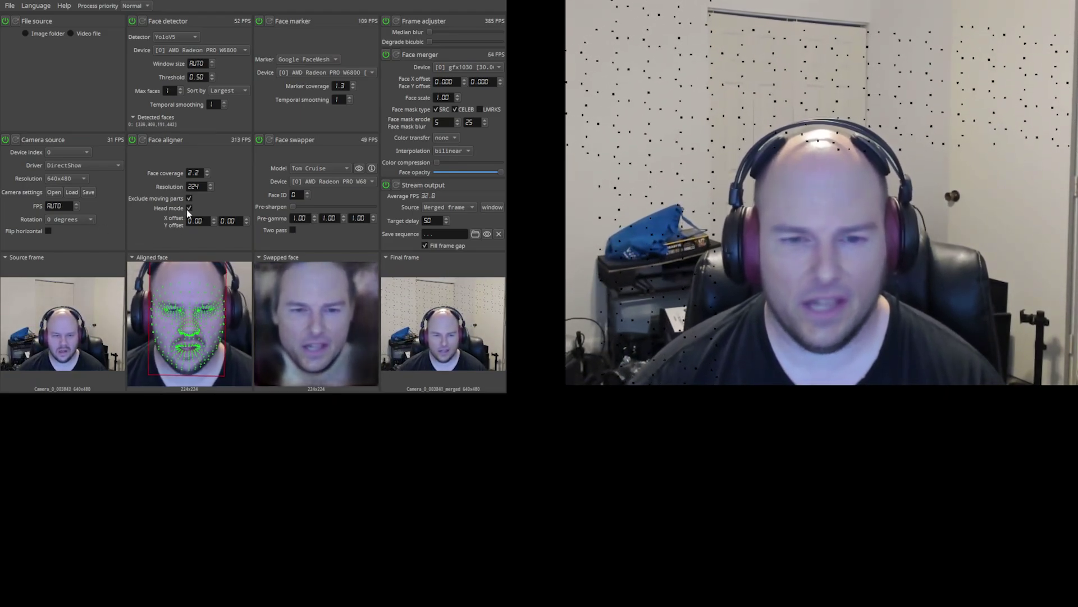
{"action": "left_click", "coordinate": [82, 180]}
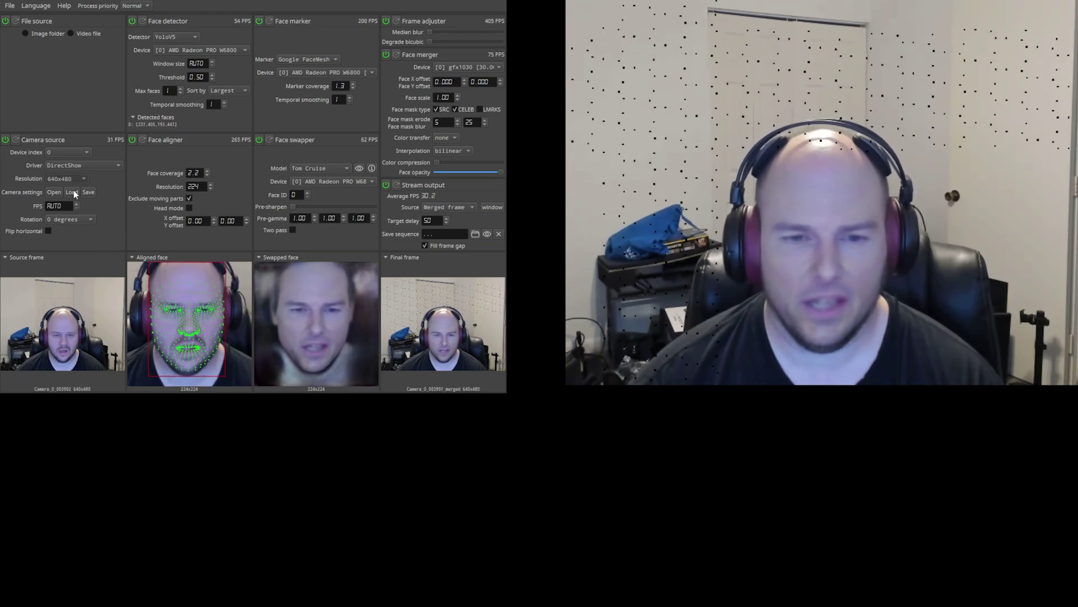
{"action": "left_click", "coordinate": [122, 213]}
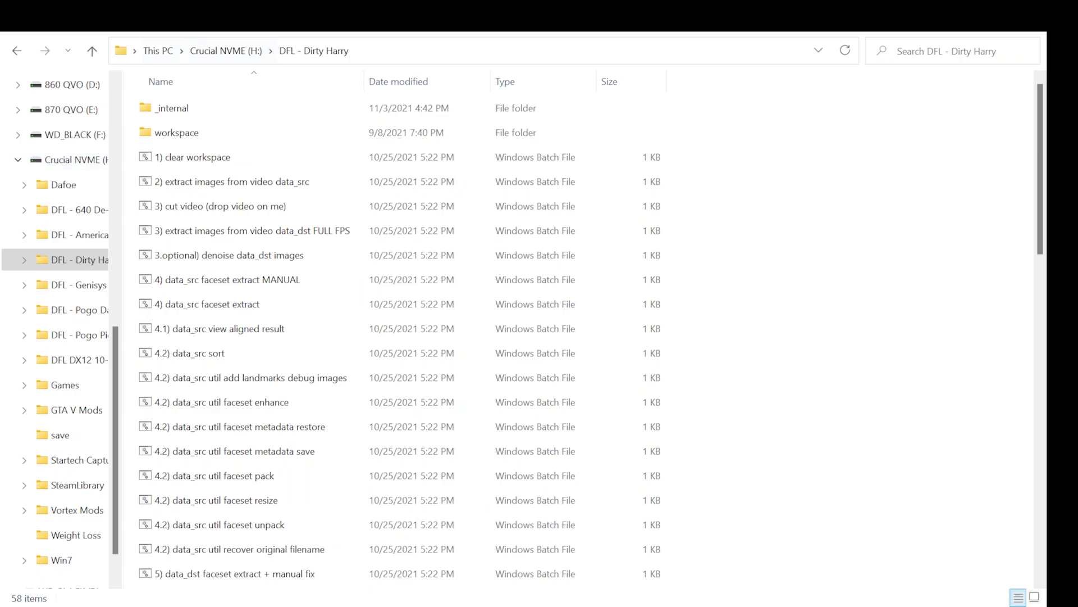
{"action": "scroll", "coordinate": [337, 272], "scroll_direction": "down", "scroll_amount": 2}
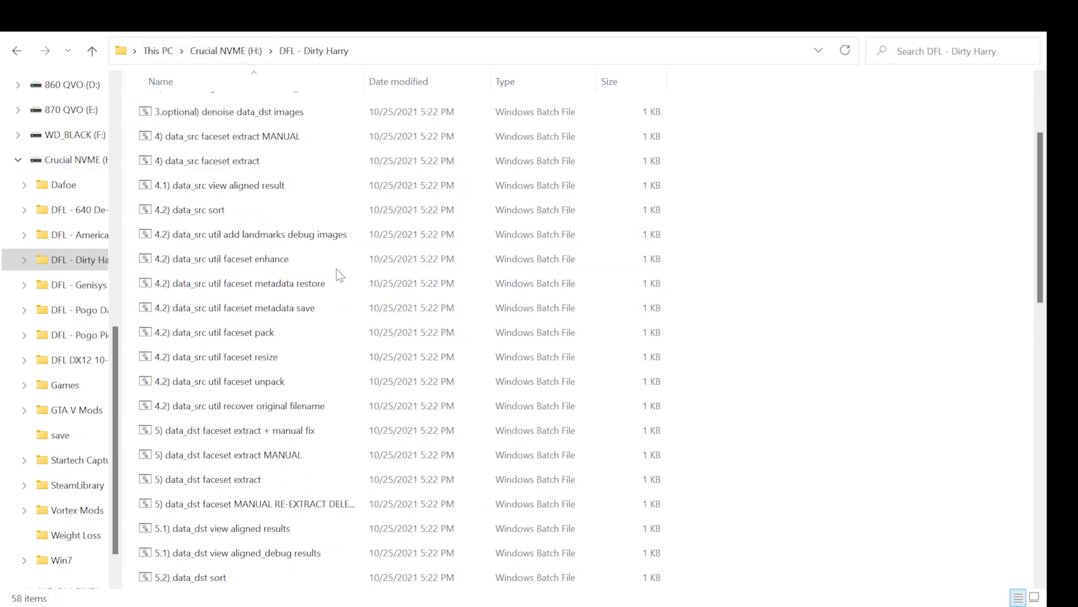
{"action": "scroll", "coordinate": [334, 270], "scroll_direction": "up", "scroll_amount": 2}
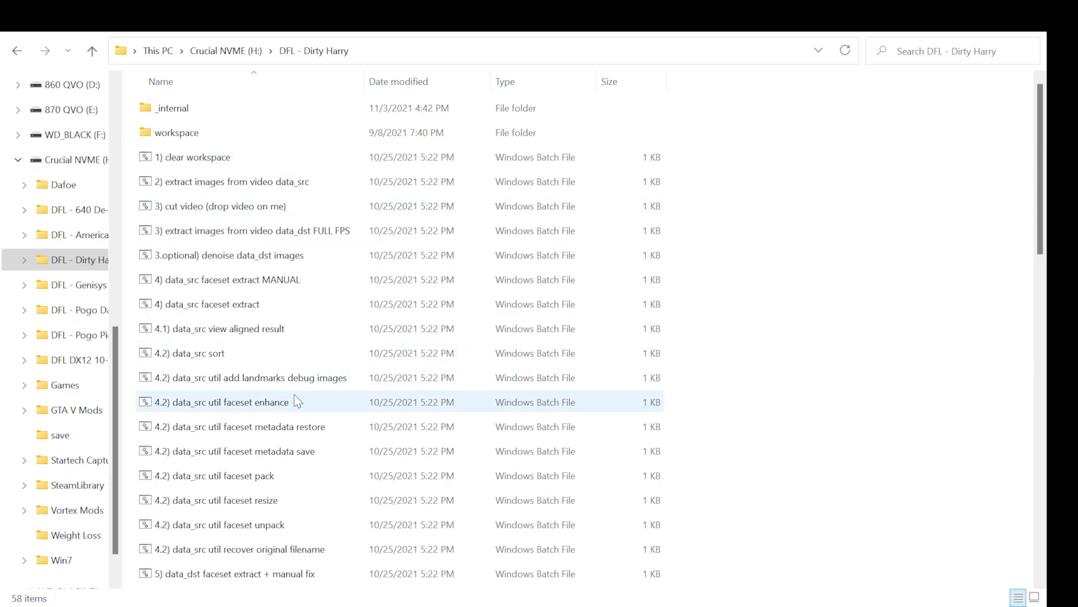
{"action": "scroll", "coordinate": [296, 402], "scroll_direction": "down", "scroll_amount": 9}
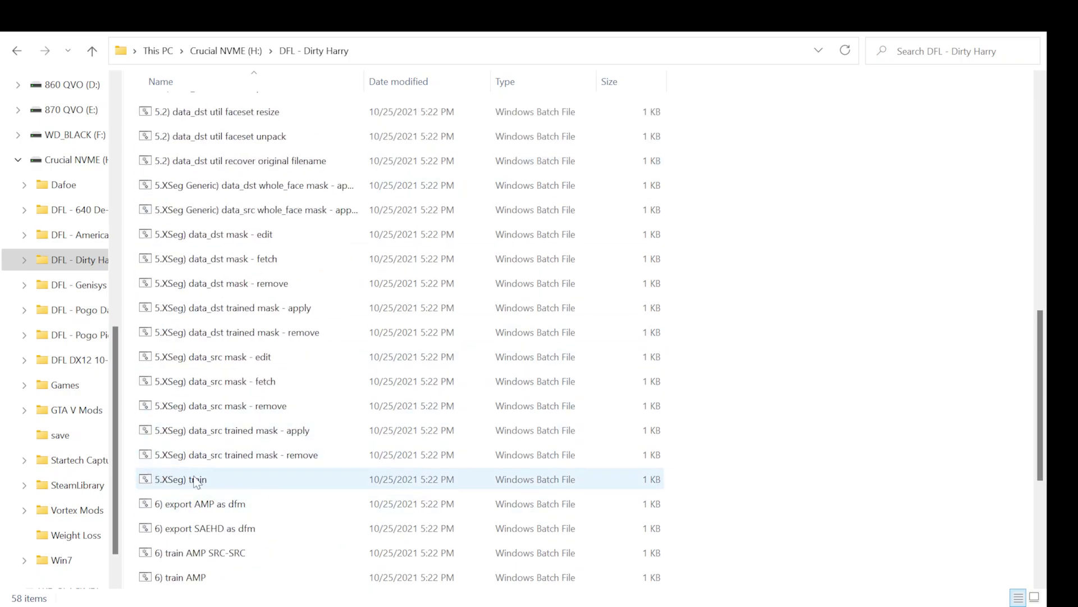
{"action": "scroll", "coordinate": [296, 383], "scroll_direction": "down", "scroll_amount": 1}
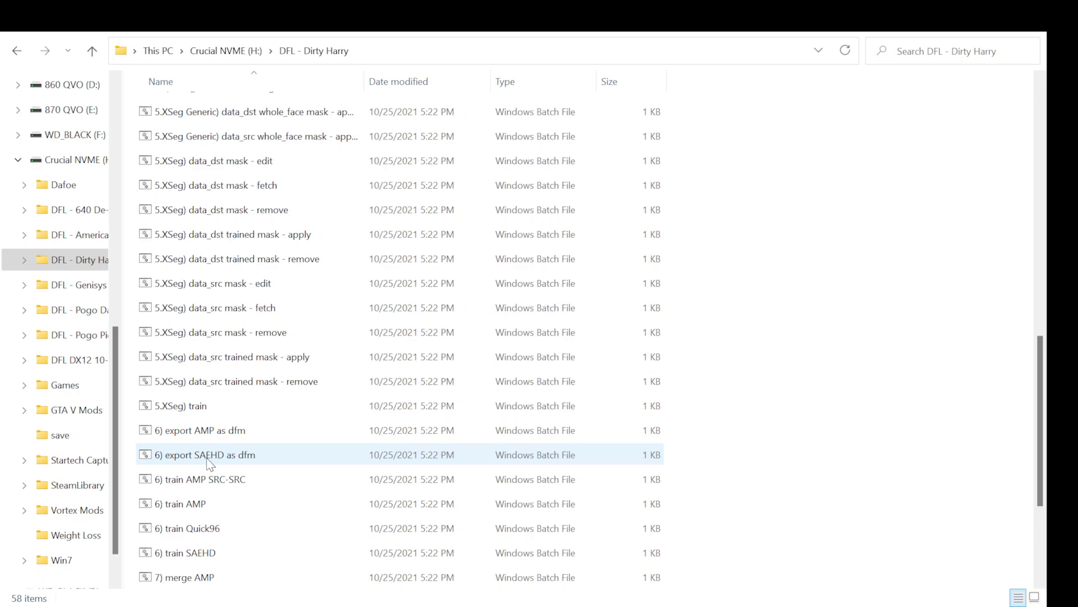
{"action": "scroll", "coordinate": [209, 463], "scroll_direction": "up", "scroll_amount": 10}
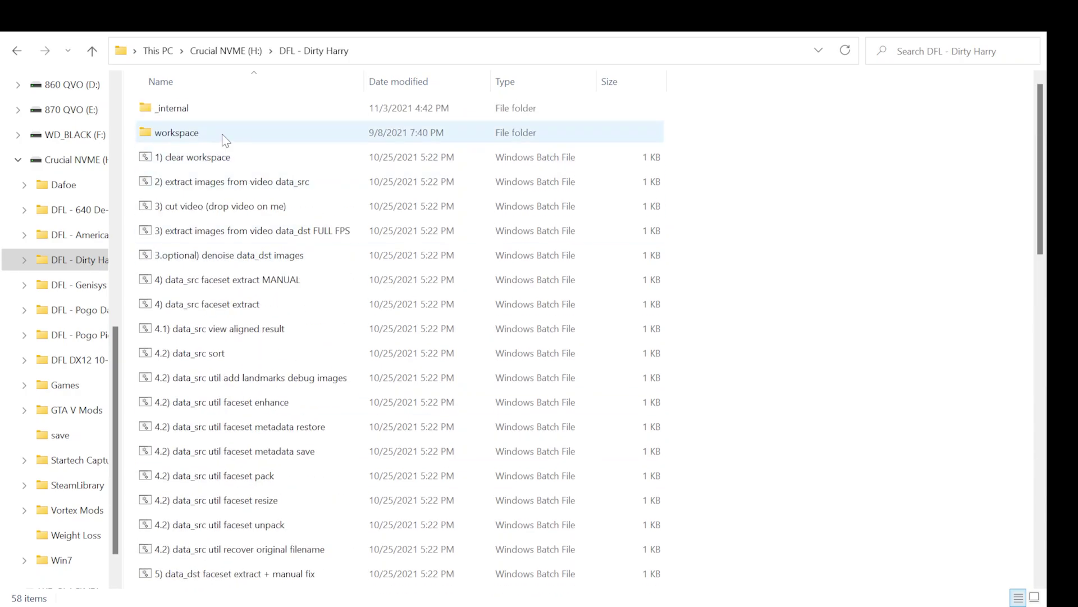
{"action": "double_click", "coordinate": [223, 137]}
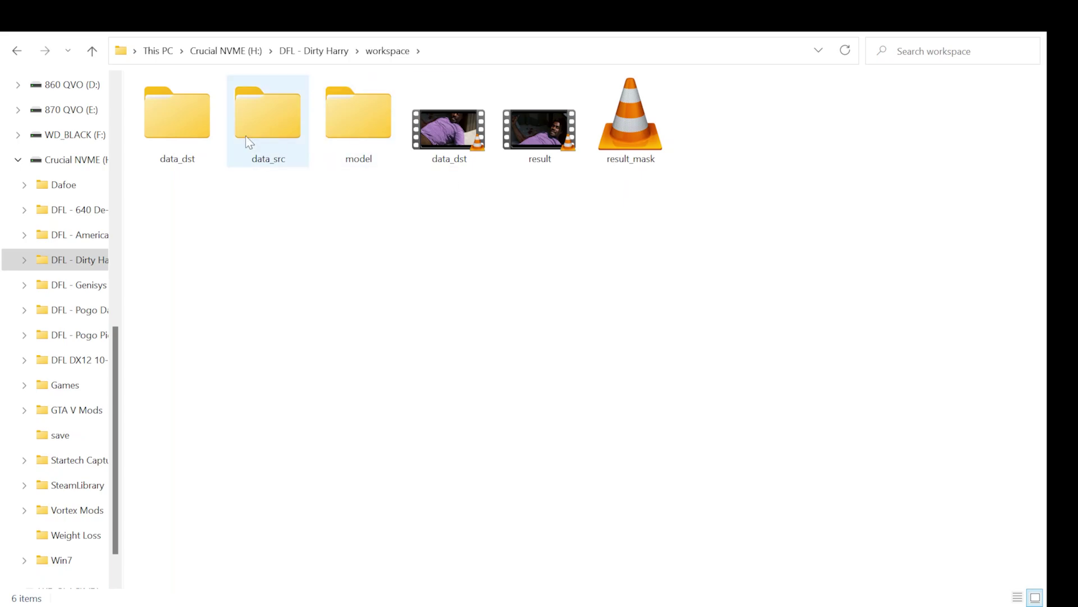
Browse the 13,621 extracted faces in data_src\aligned, then go back to data_src.
{"action": "left_click", "coordinate": [177, 159]}
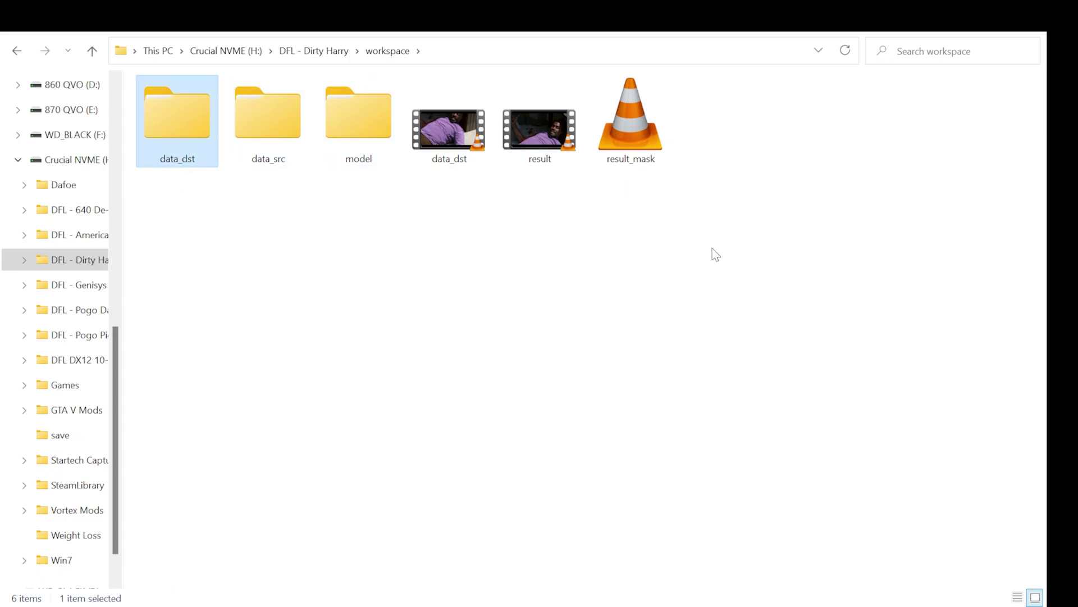
{"action": "left_click", "coordinate": [262, 145]}
{"action": "double_click", "coordinate": [268, 120]}
{"action": "double_click", "coordinate": [164, 118]}
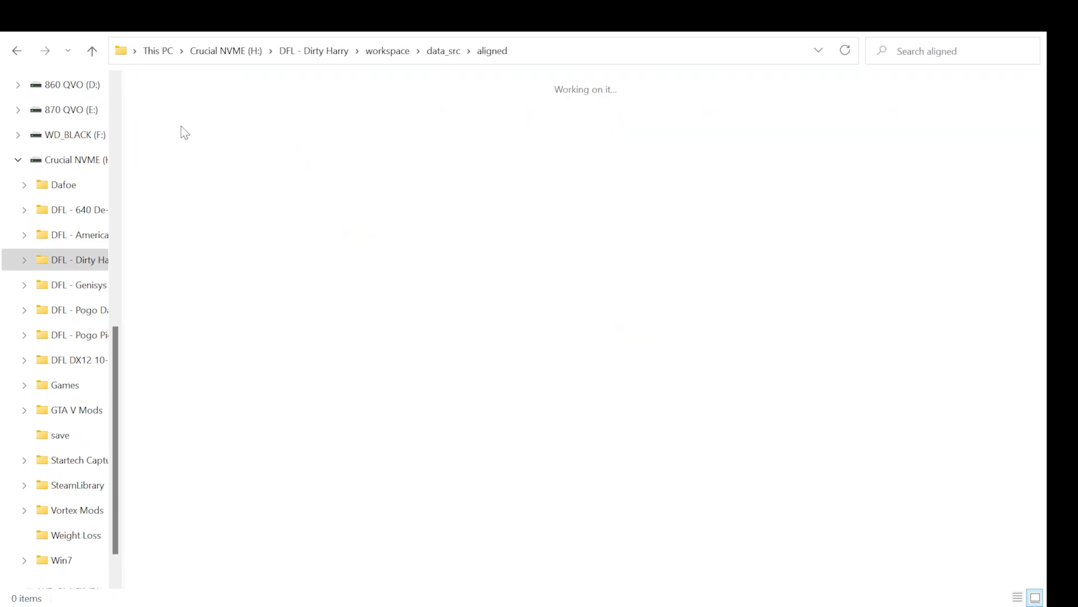
{"action": "scroll", "coordinate": [581, 190], "scroll_direction": "down", "scroll_amount": 10}
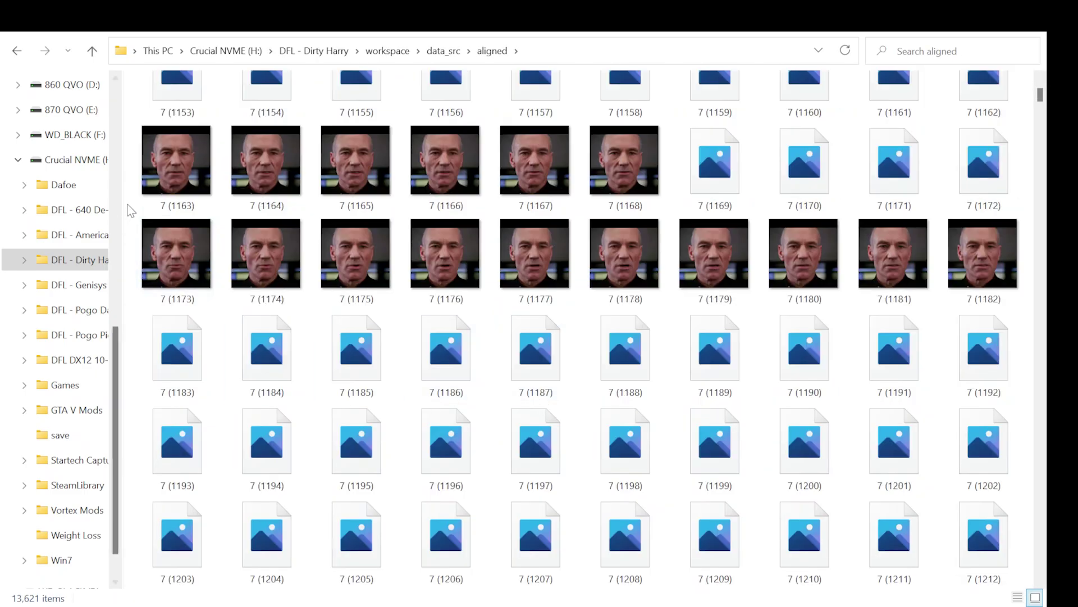
{"action": "left_click", "coordinate": [16, 51]}
Inspect the model folder's 640test_SAEHD_summary file, then return to the workspace folder.
{"action": "left_click", "coordinate": [17, 50]}
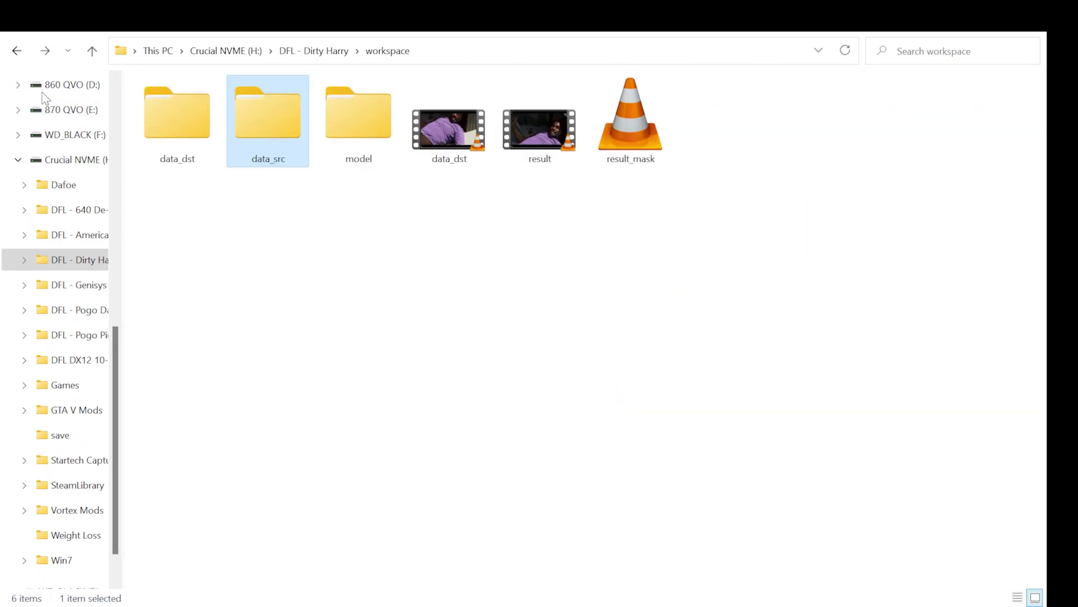
{"action": "left_click", "coordinate": [356, 130]}
{"action": "double_click", "coordinate": [362, 140]}
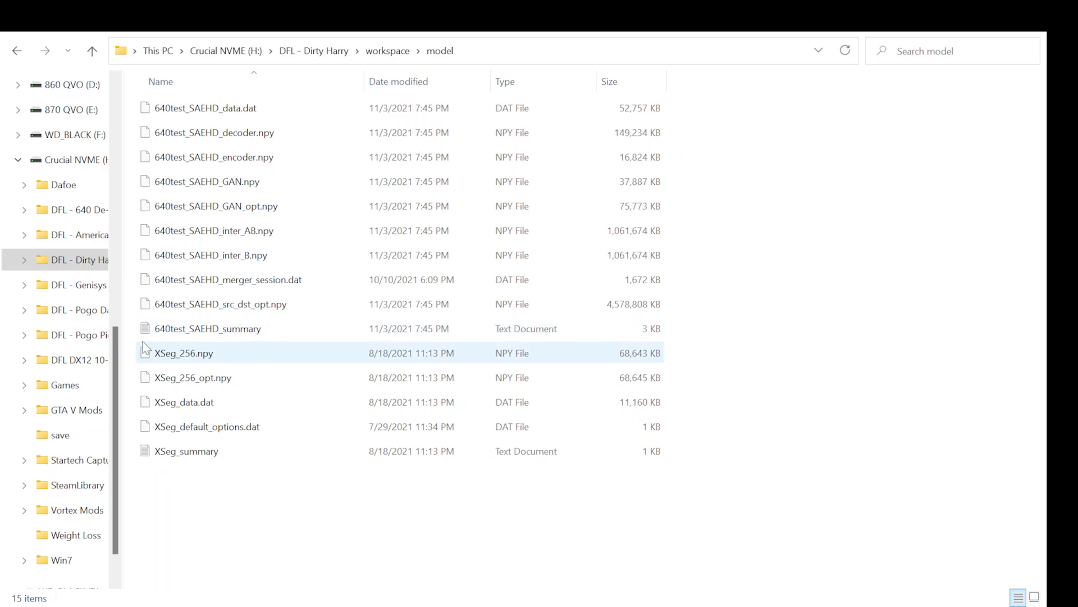
{"action": "left_click", "coordinate": [246, 331]}
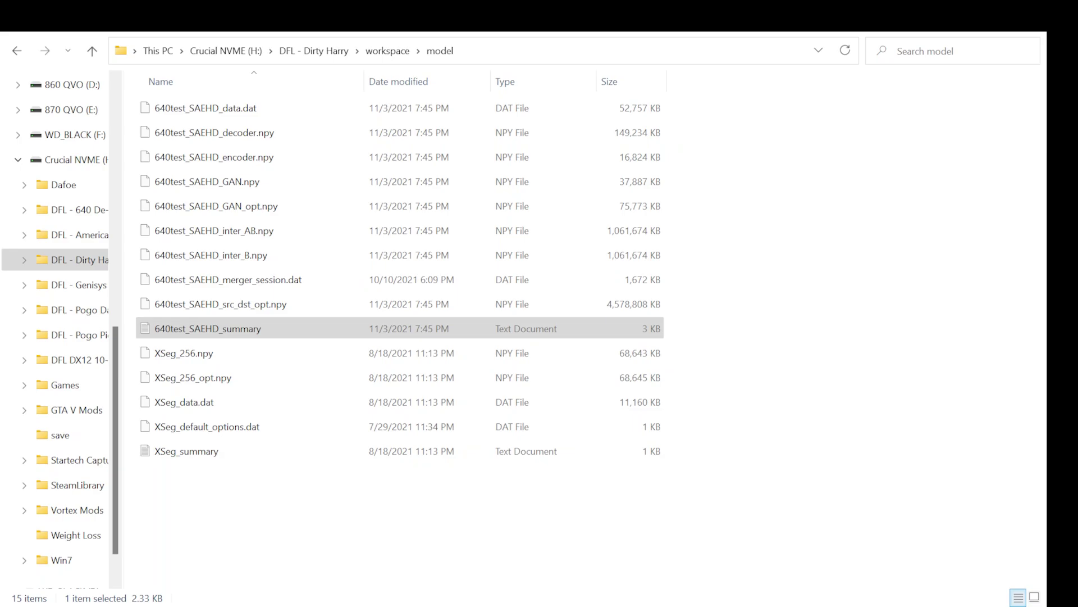
{"action": "key", "text": "alt+Tab"}
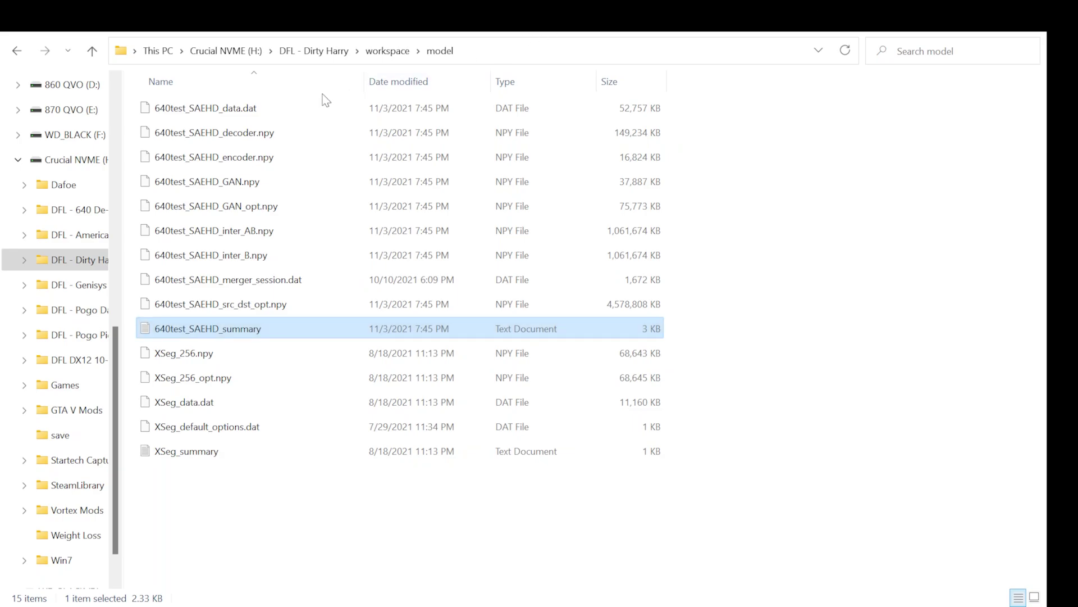
{"action": "left_click", "coordinate": [17, 50]}
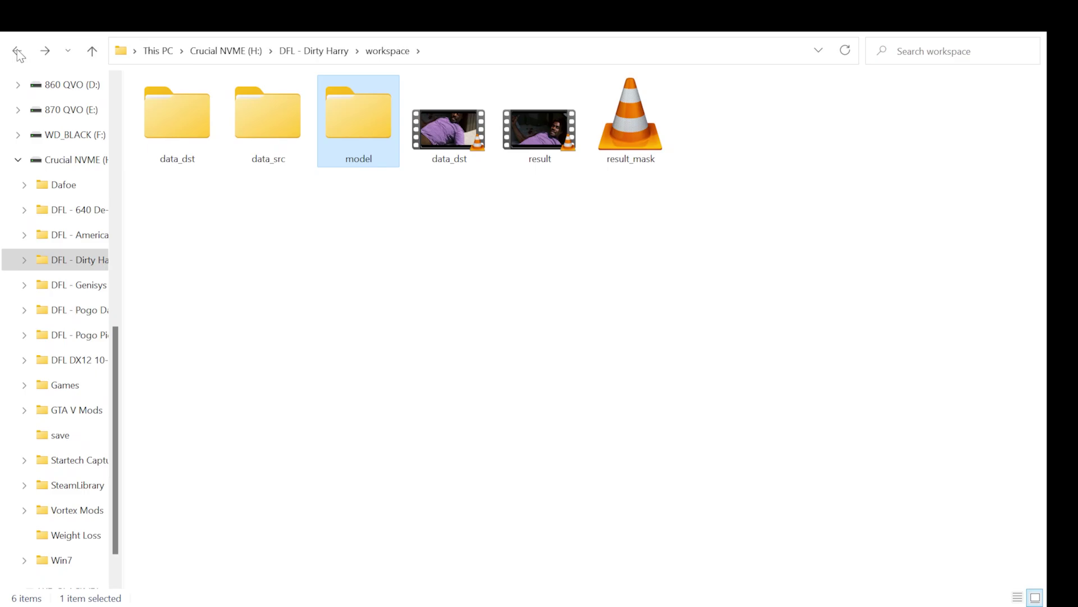
Return to DFL - Dirty Harry and scroll through its 58 batch files and folders.
{"action": "left_click", "coordinate": [17, 50]}
{"action": "scroll", "coordinate": [469, 281], "scroll_direction": "down", "scroll_amount": 4}
{"action": "scroll", "coordinate": [444, 303], "scroll_direction": "down", "scroll_amount": 3}
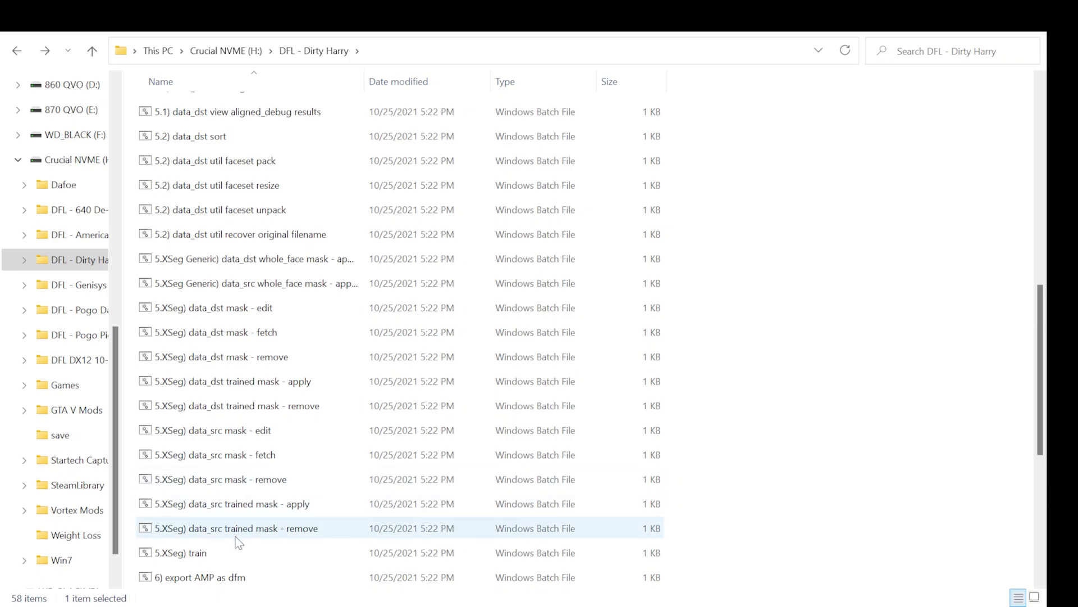
{"action": "scroll", "coordinate": [236, 539], "scroll_direction": "down", "scroll_amount": 3}
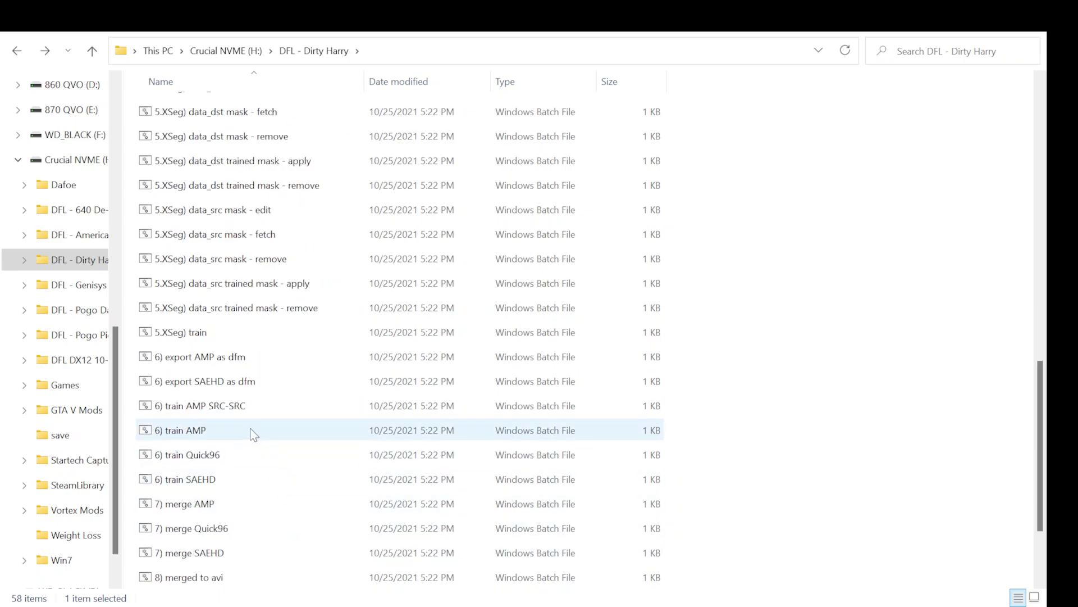
{"action": "scroll", "coordinate": [250, 437], "scroll_direction": "down", "scroll_amount": 2}
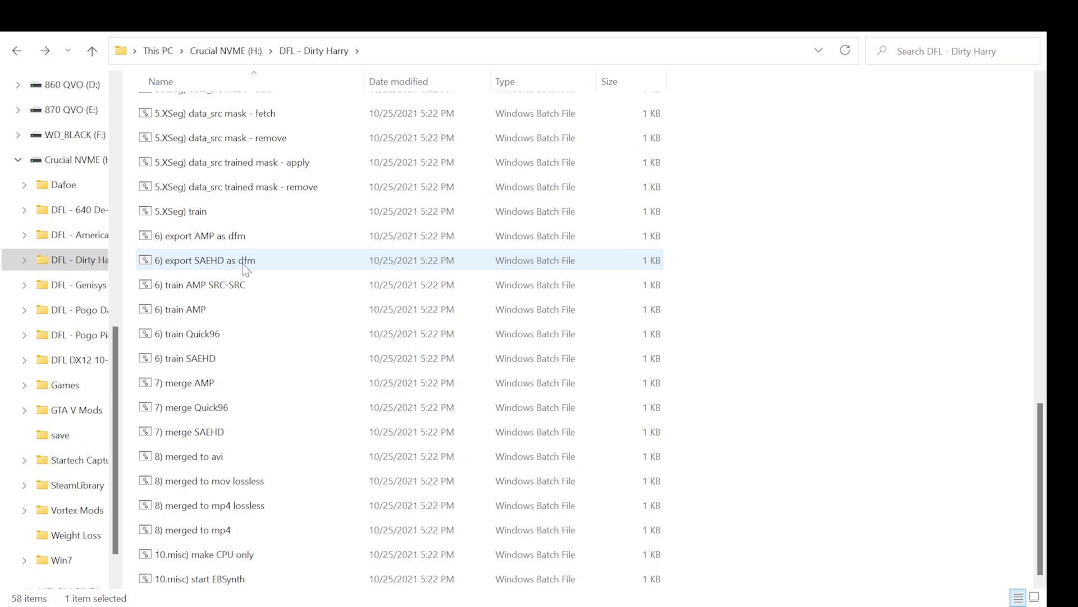
{"action": "scroll", "coordinate": [246, 270], "scroll_direction": "up", "scroll_amount": 15}
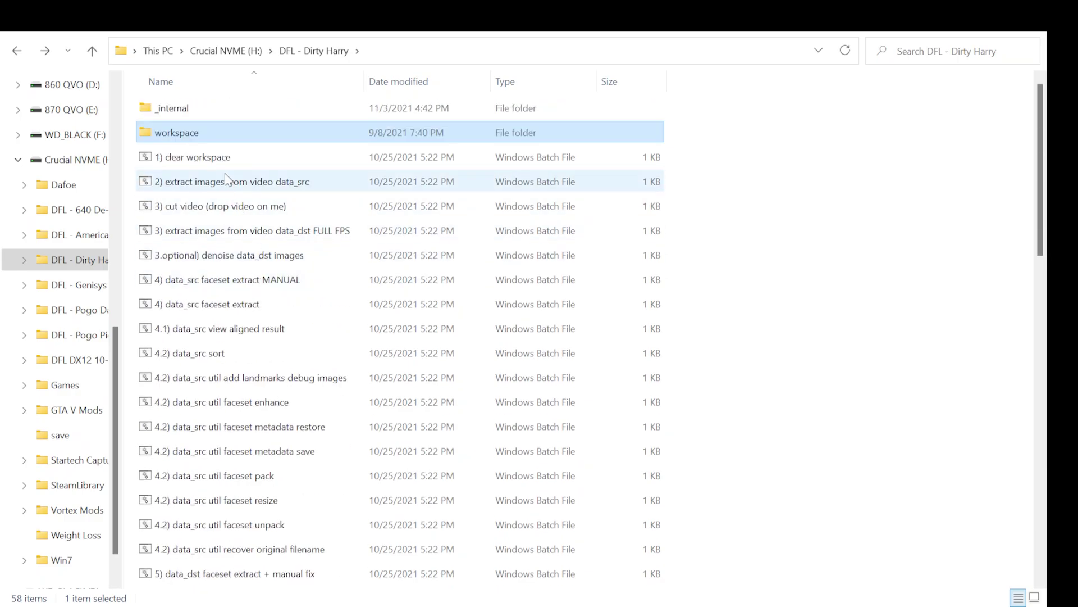
Browse into workspace\model, then return to E:\DeepFaceLive_DirectX12.
{"action": "double_click", "coordinate": [224, 137]}
{"action": "double_click", "coordinate": [357, 120]}
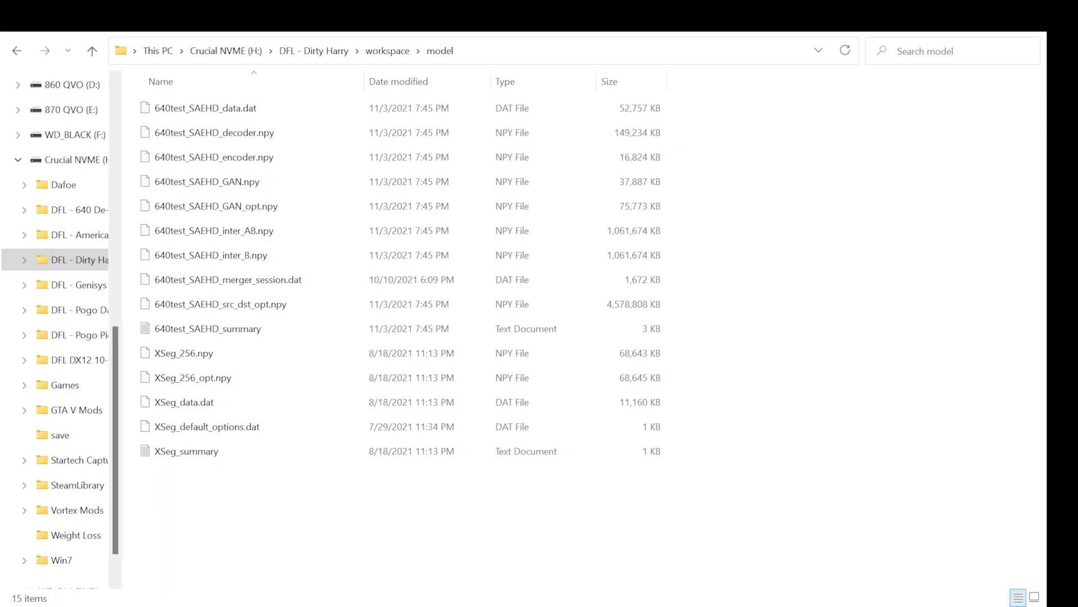
{"action": "key", "text": "alt+Left"}
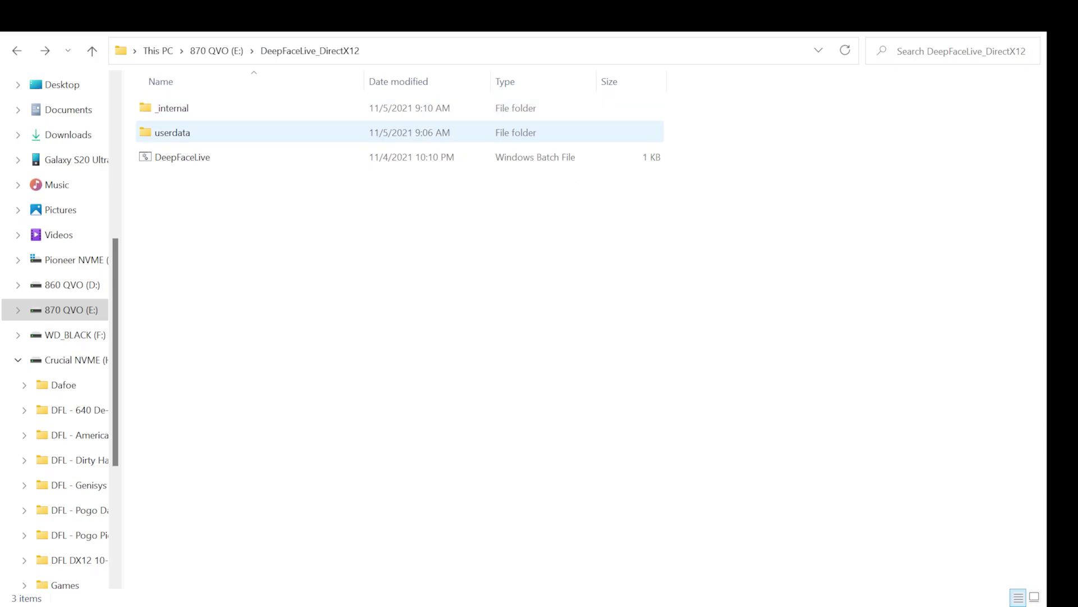
Open userdata\dfm_models to view the DeepFaceLive face model files.
{"action": "double_click", "coordinate": [180, 133]}
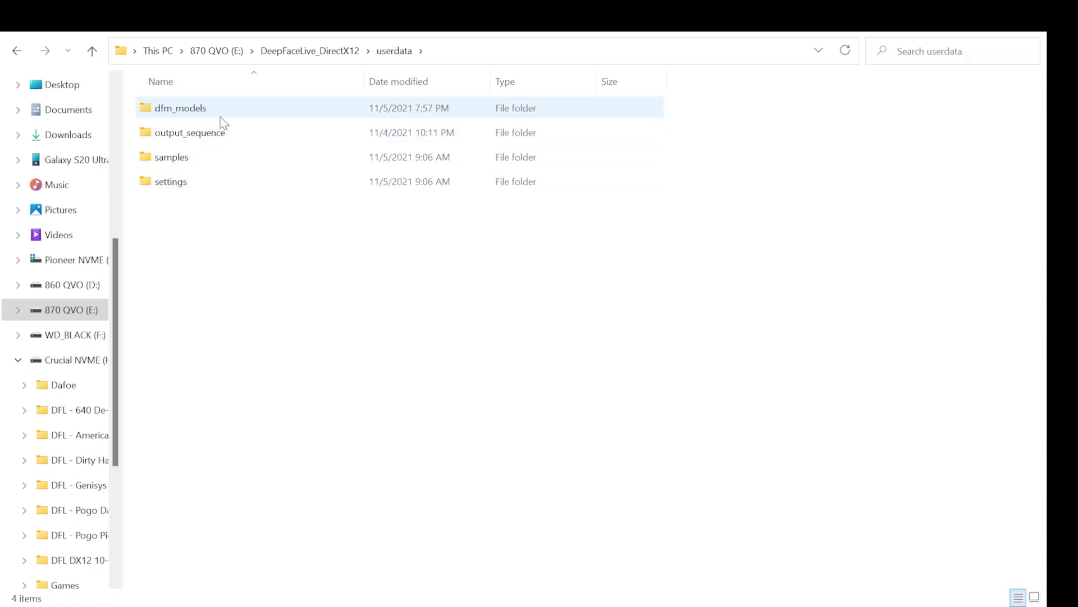
{"action": "double_click", "coordinate": [189, 113]}
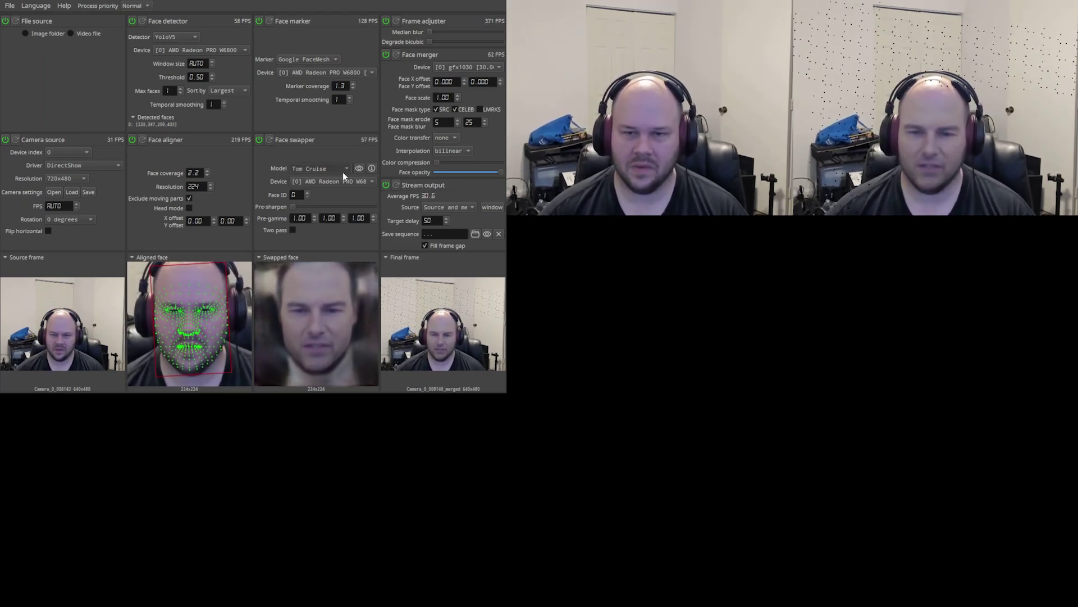
Scroll the Face swapper's Model list to find another celebrity model.
{"action": "scroll", "coordinate": [343, 172], "scroll_direction": "up", "scroll_amount": 1}
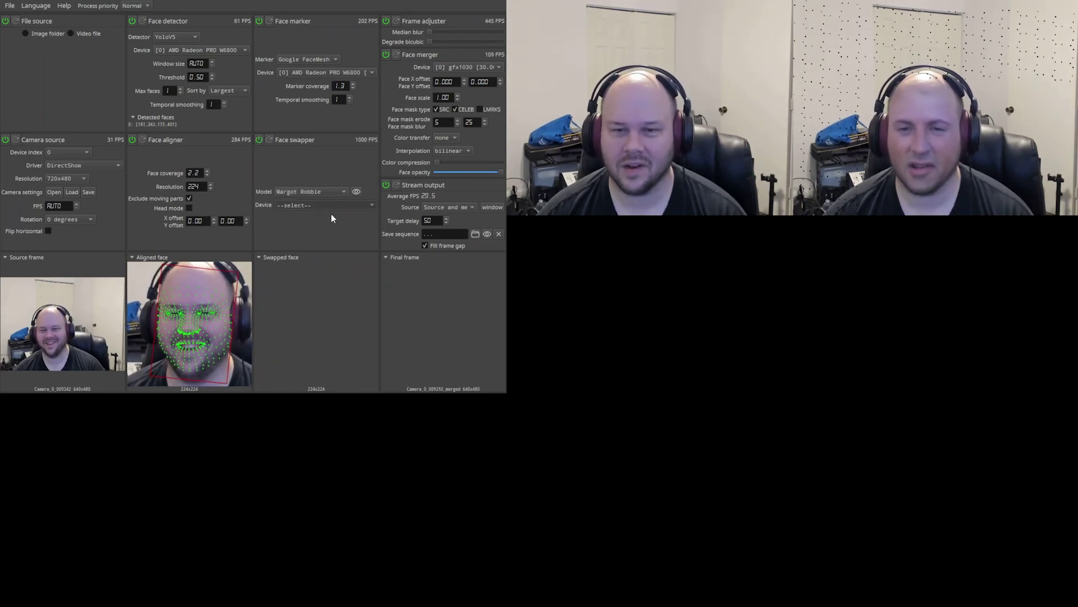
Run the Margot Robbie face swap on the AMD Radeon PRO W6800 device.
{"action": "left_click", "coordinate": [331, 218]}
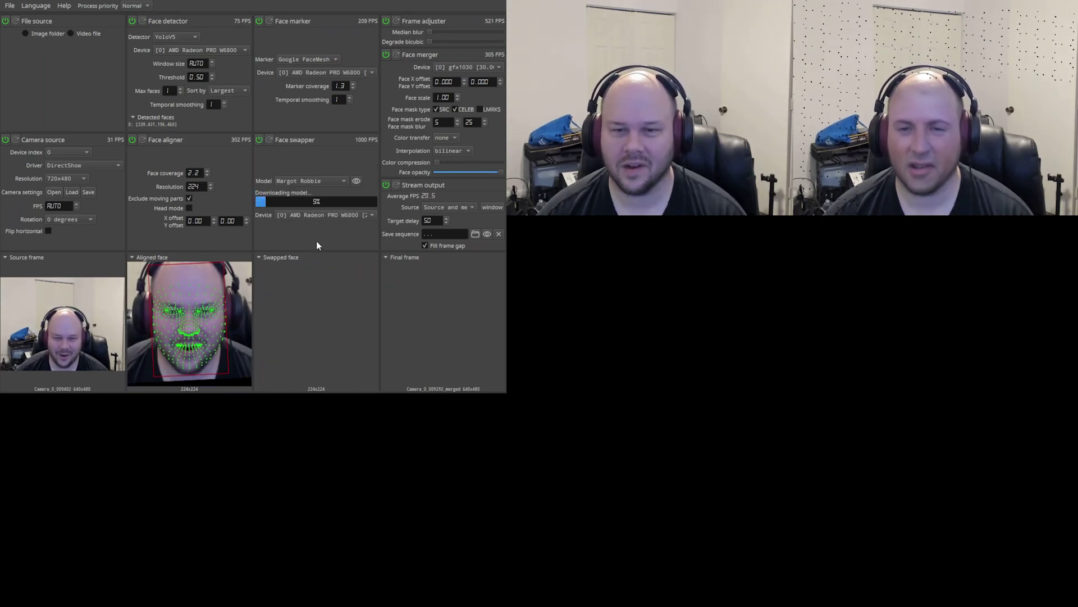